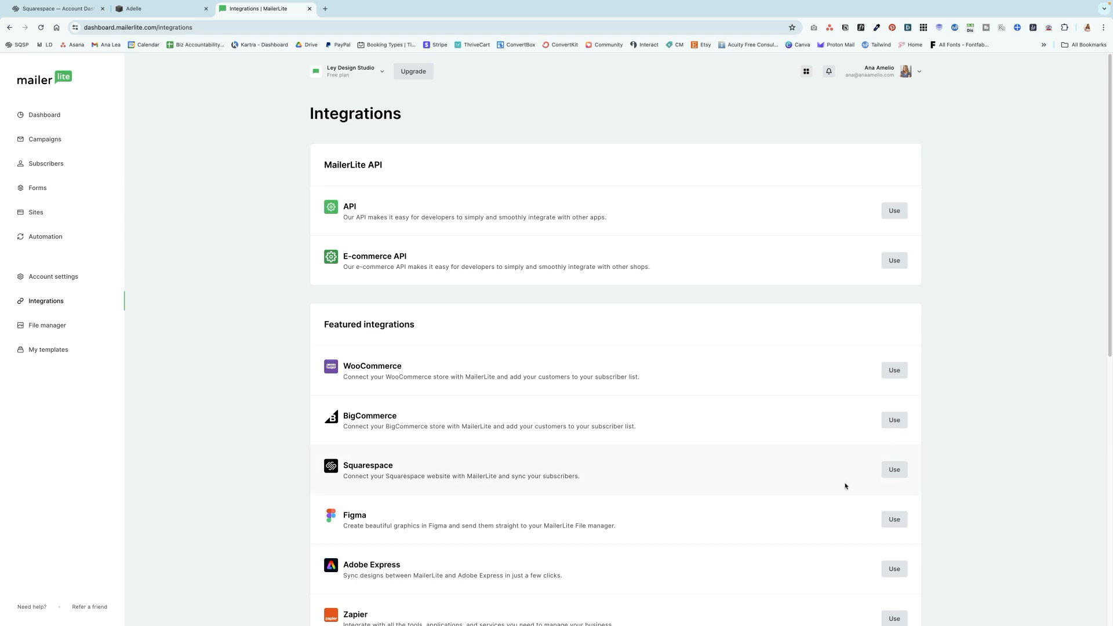
Step: Open the Squarespace integration and assign the Customers subscriber group in its forms setup
{"action": "scroll", "coordinate": [383, 471], "scroll_direction": "down", "scroll_amount": 1}
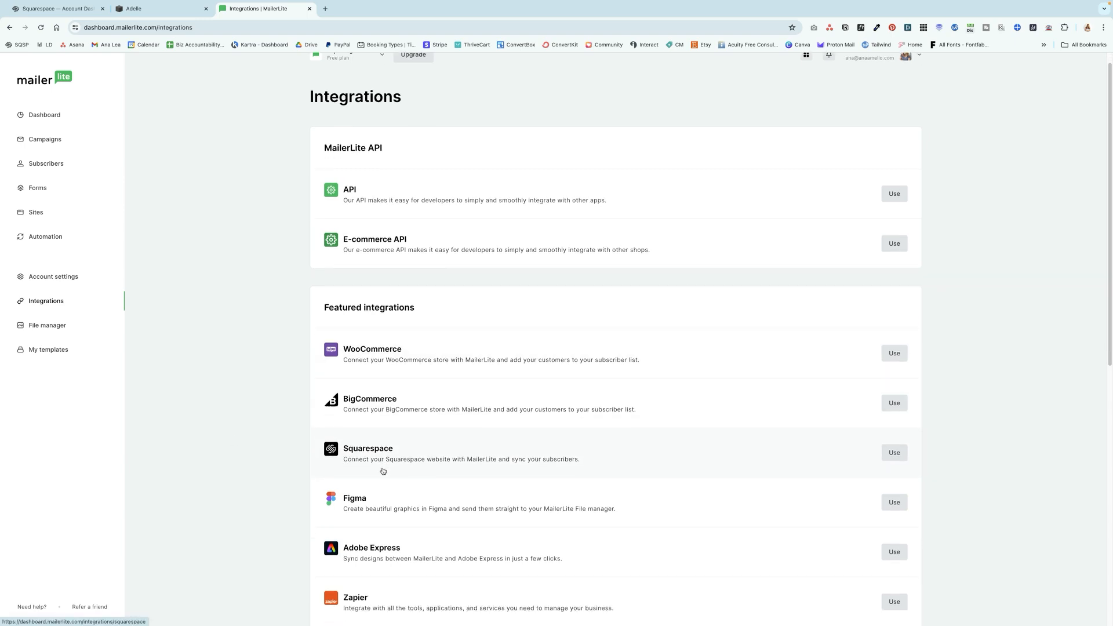
{"action": "left_click", "coordinate": [896, 437]}
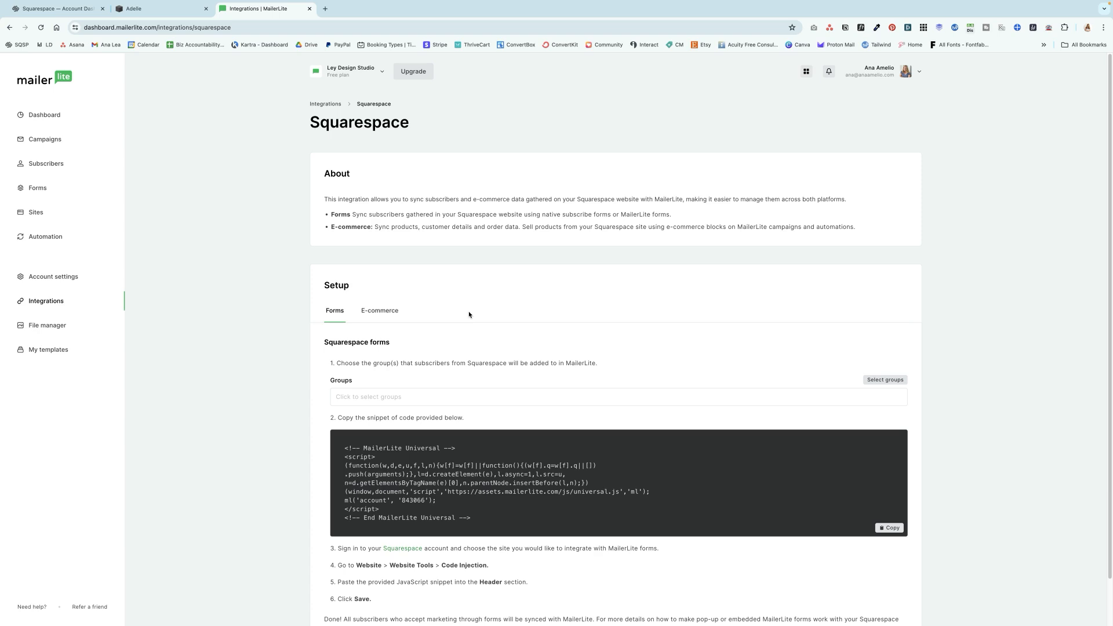
{"action": "scroll", "coordinate": [545, 307], "scroll_direction": "down", "scroll_amount": 2}
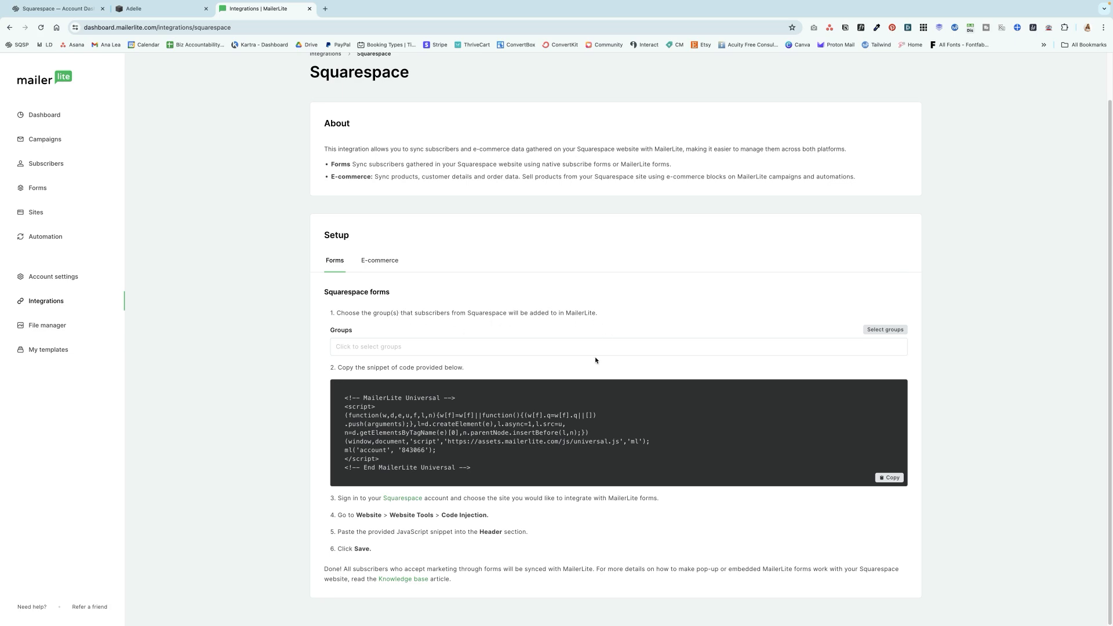
{"action": "left_click", "coordinate": [419, 347]}
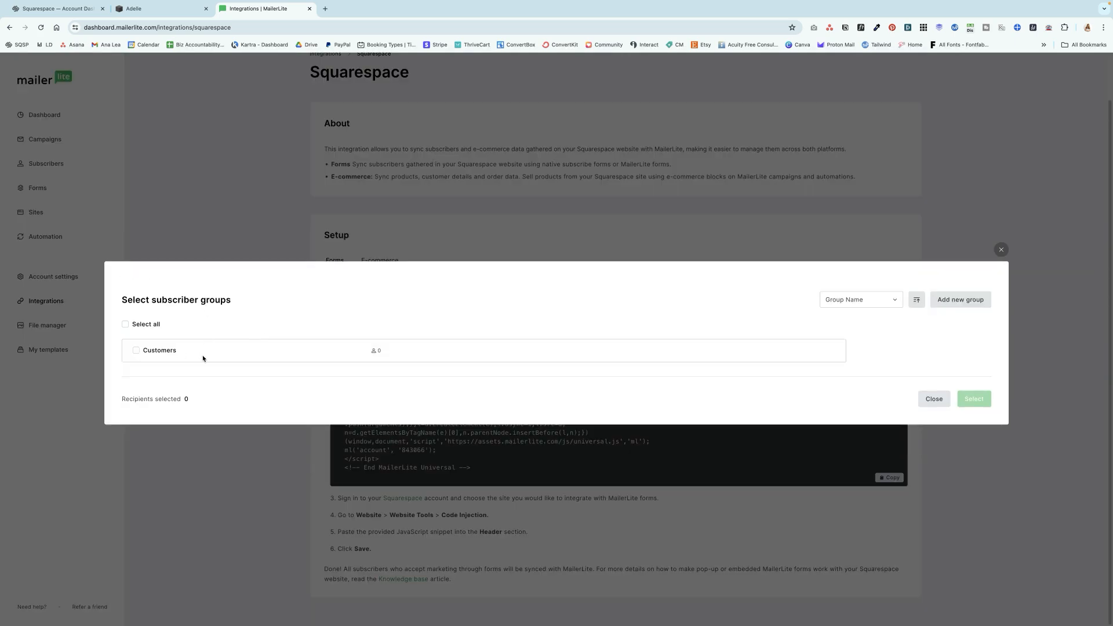
{"action": "left_click", "coordinate": [164, 352]}
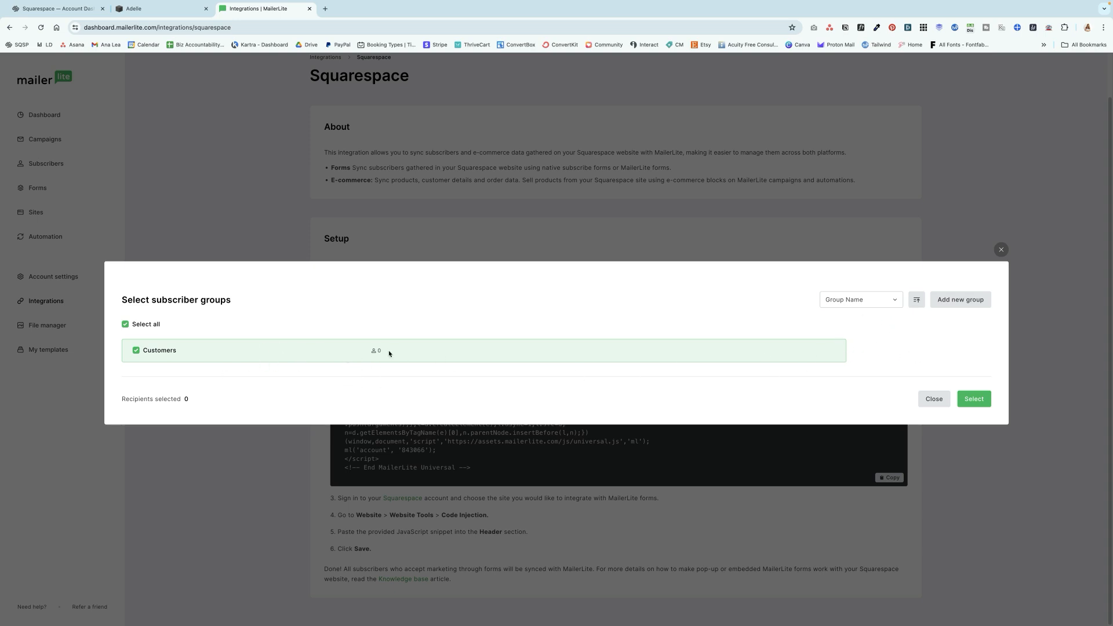
{"action": "left_click", "coordinate": [974, 399]}
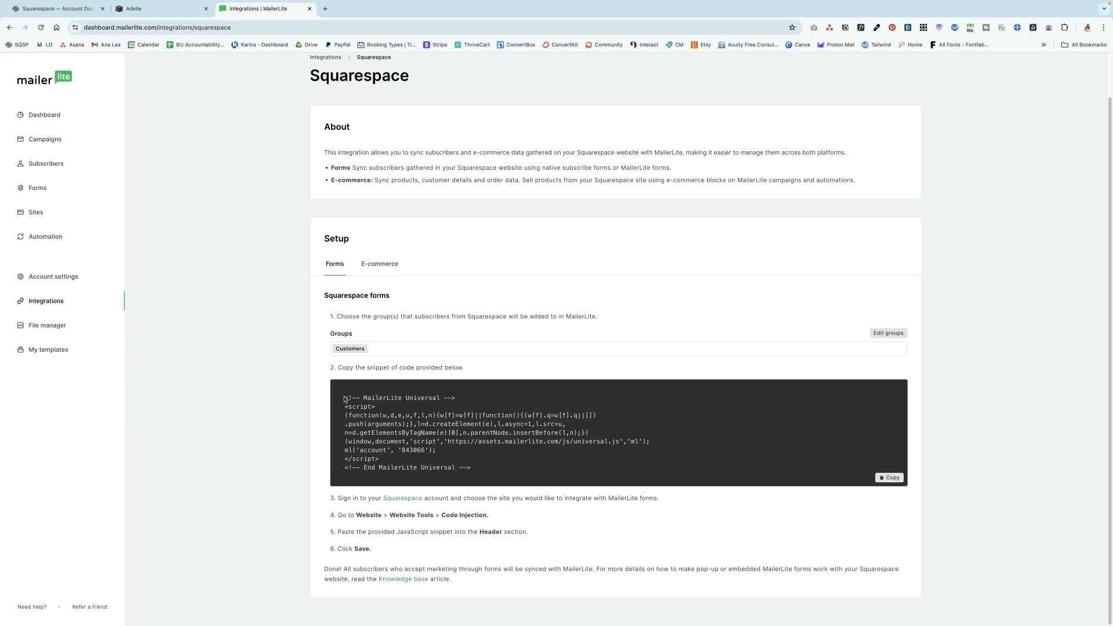
Step: Copy the MailerLite Universal snippet into the Header code injection of the Adelle site in Squarespace and save it
{"action": "left_click_drag", "start_coordinate": [364, 399], "coordinate": [506, 462]}
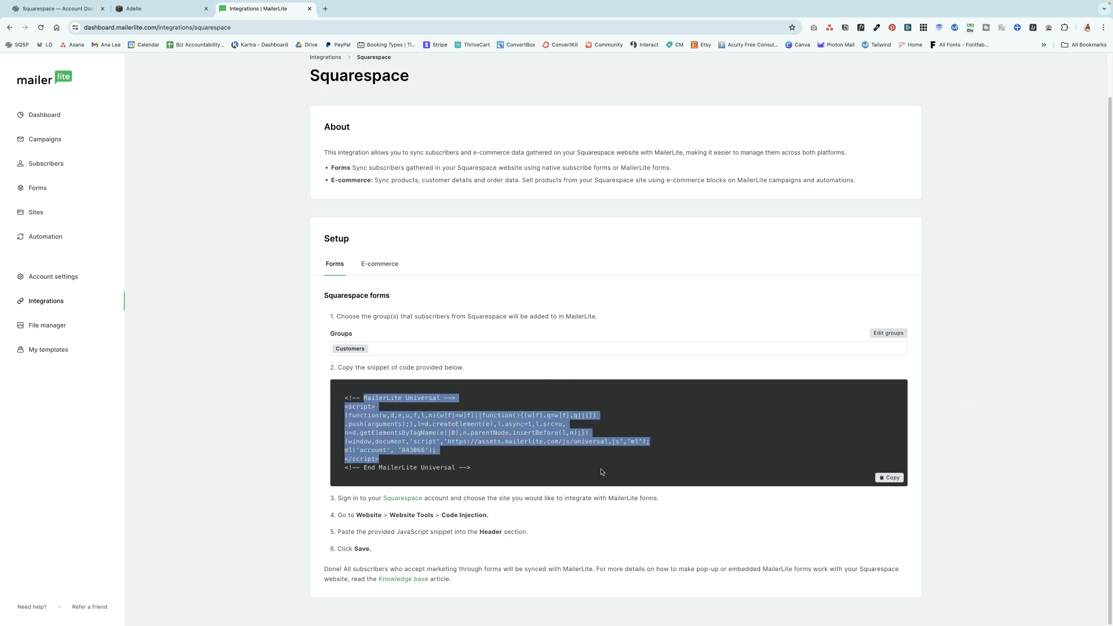
{"action": "left_click", "coordinate": [892, 478]}
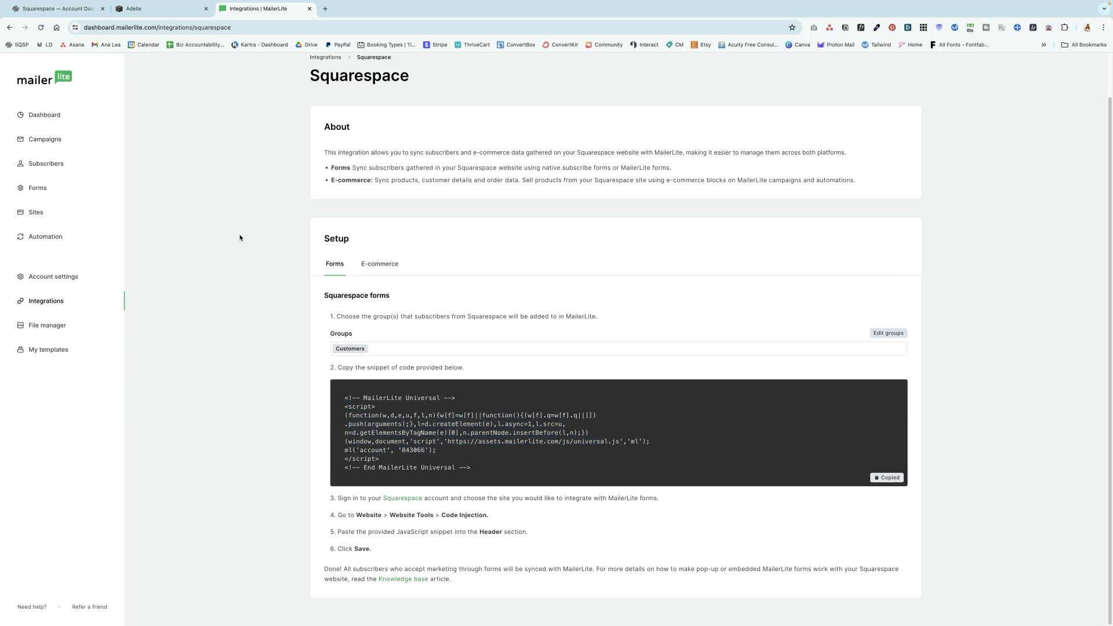
{"action": "left_click", "coordinate": [161, 10]}
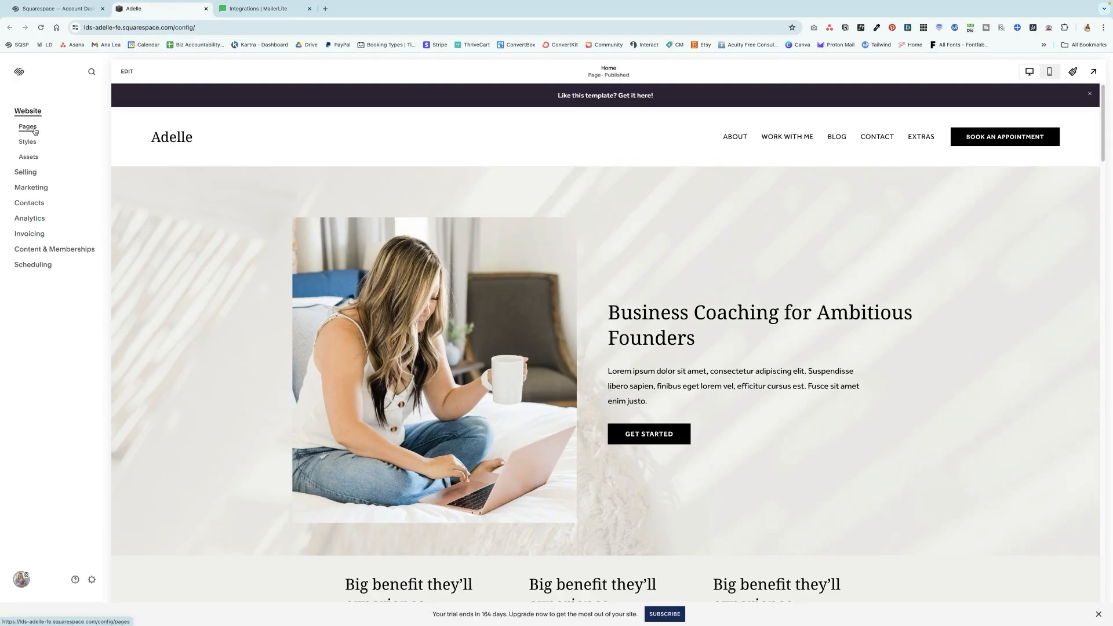
{"action": "left_click", "coordinate": [27, 127]}
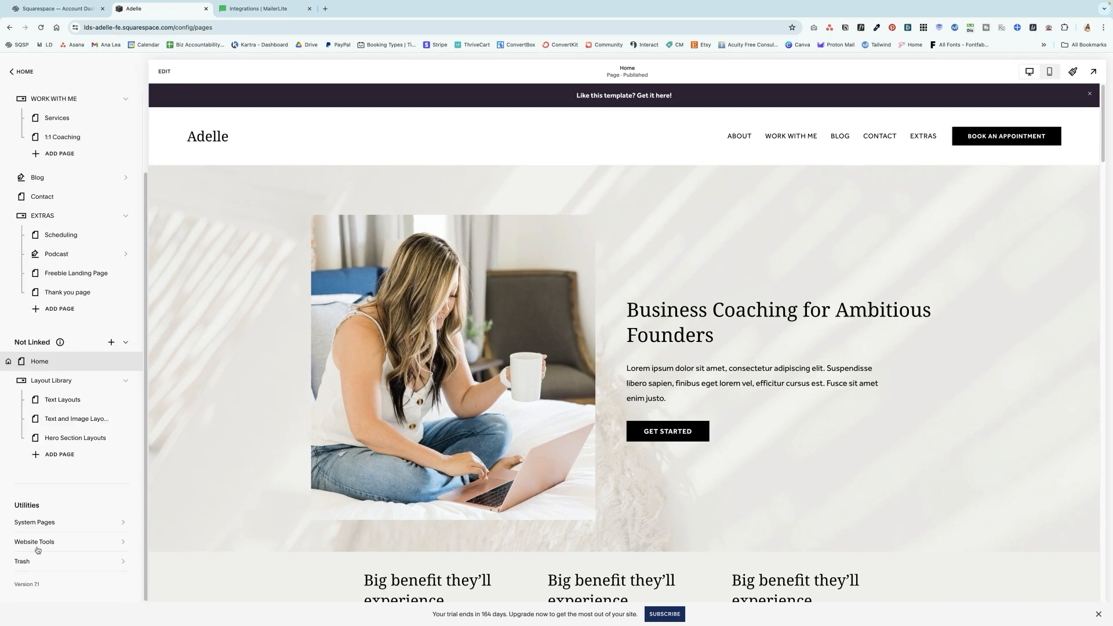
{"action": "left_click", "coordinate": [36, 542]}
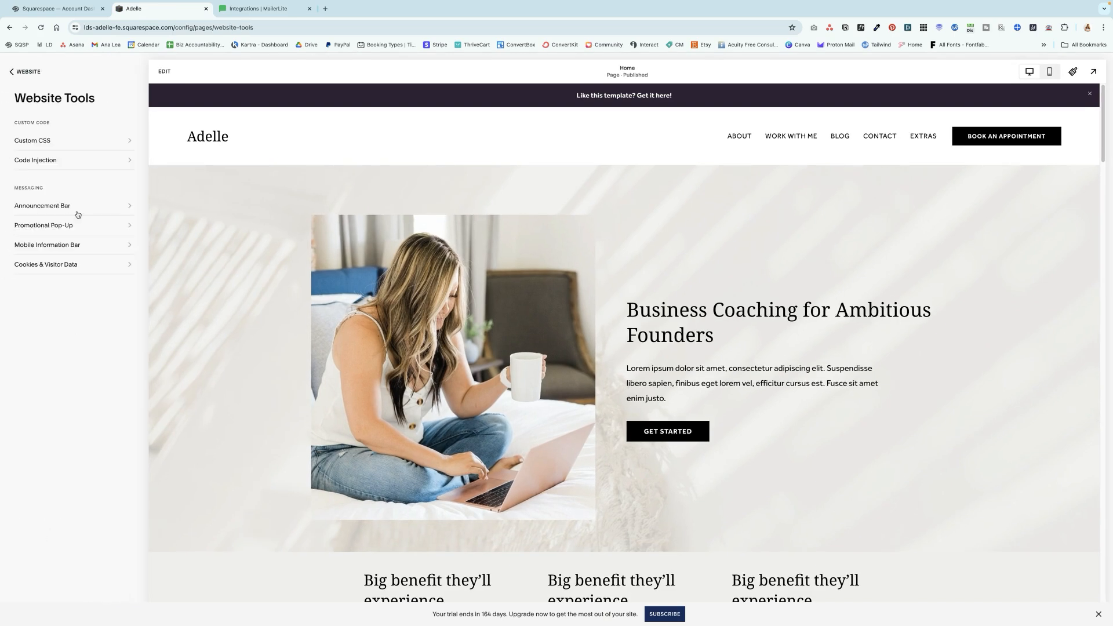
{"action": "left_click", "coordinate": [76, 159]}
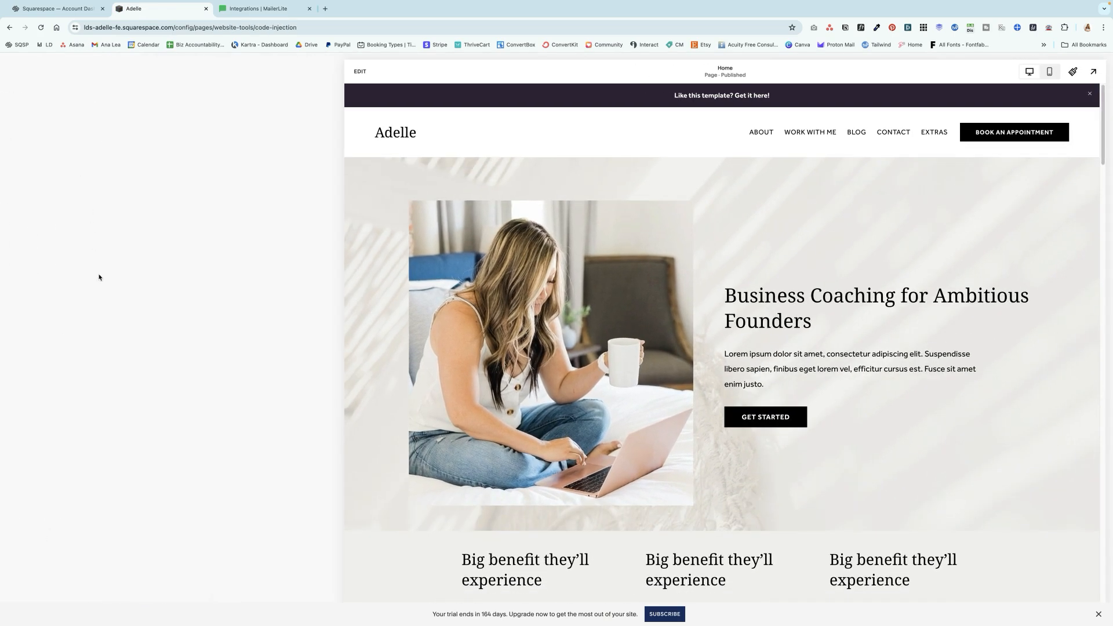
{"action": "left_click", "coordinate": [72, 165]}
{"action": "key", "text": "super+v"}
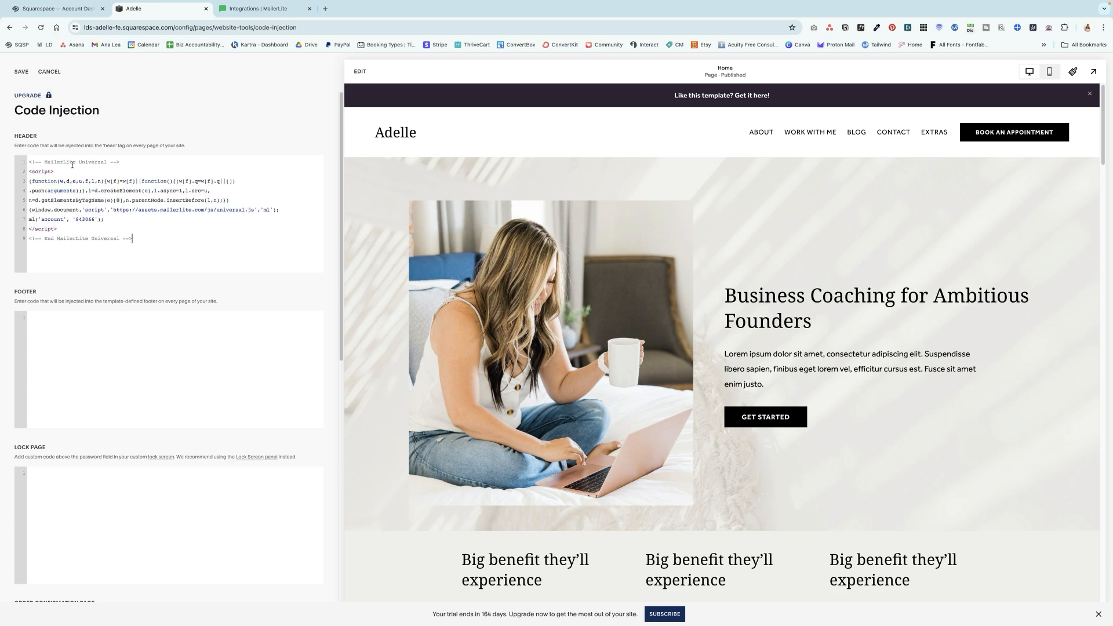
{"action": "left_click", "coordinate": [21, 71]}
Step: Switch back to MailerLite and choose Customers as the subscriber group in the Squarespace e-commerce setup
{"action": "left_click", "coordinate": [258, 8]}
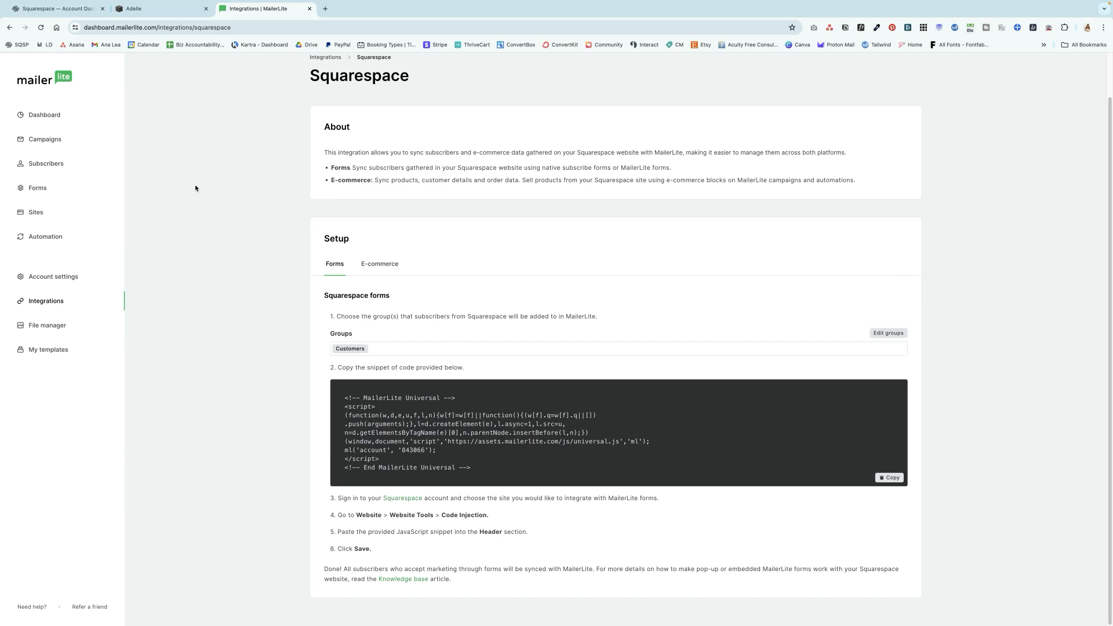
{"action": "left_click", "coordinate": [159, 9]}
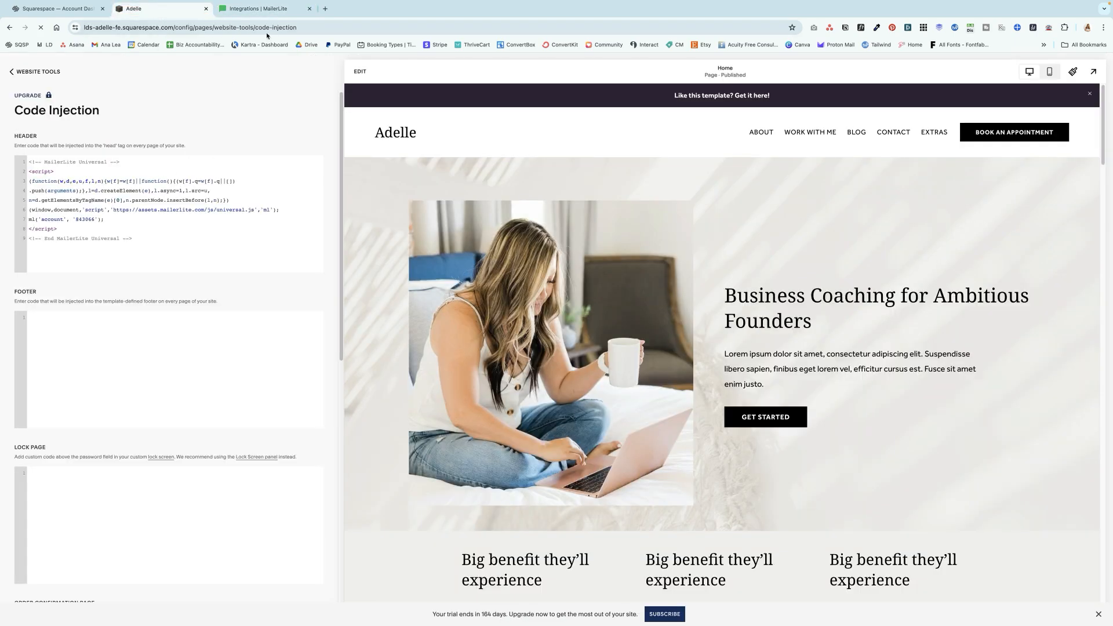
{"action": "left_click", "coordinate": [258, 8]}
{"action": "left_click", "coordinate": [380, 264]}
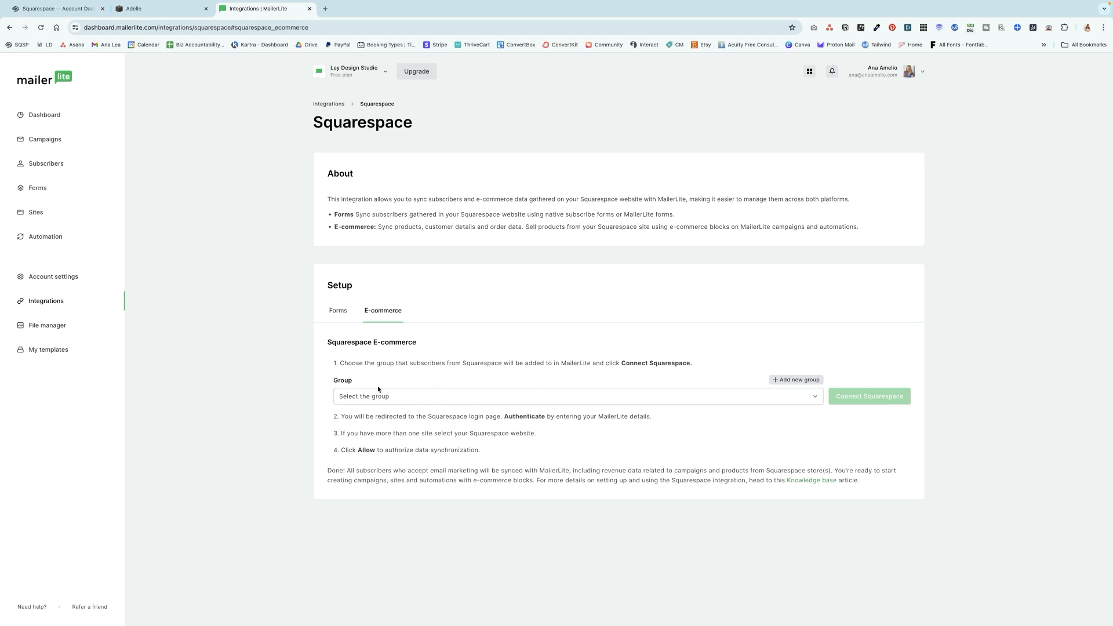
{"action": "left_click", "coordinate": [780, 400]}
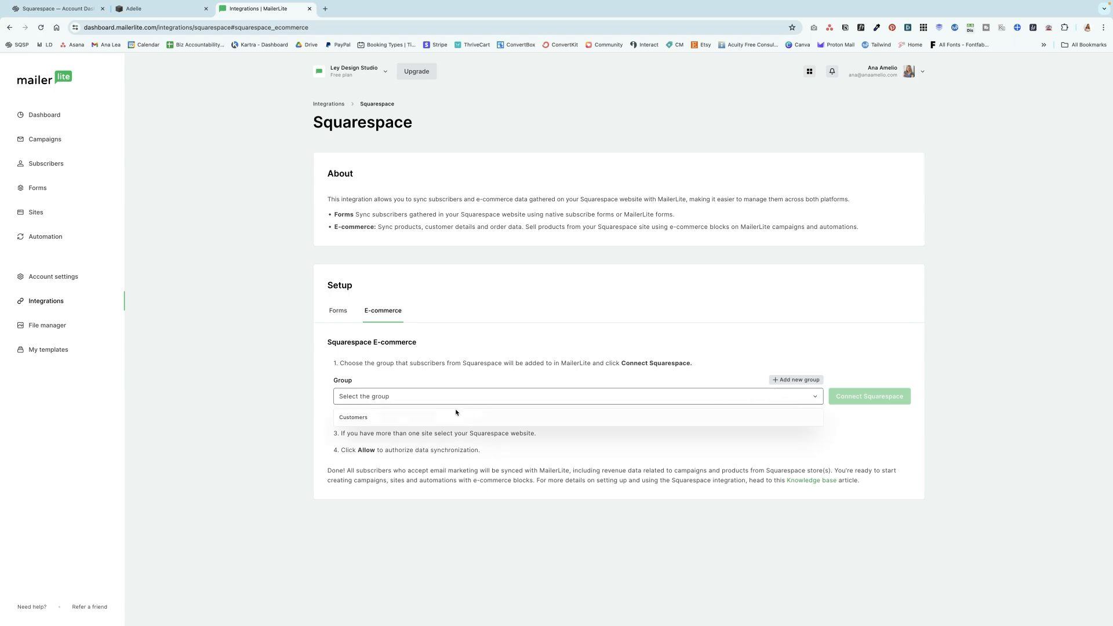
{"action": "left_click", "coordinate": [795, 381]}
{"action": "left_click", "coordinate": [419, 400]}
{"action": "left_click", "coordinate": [390, 416]}
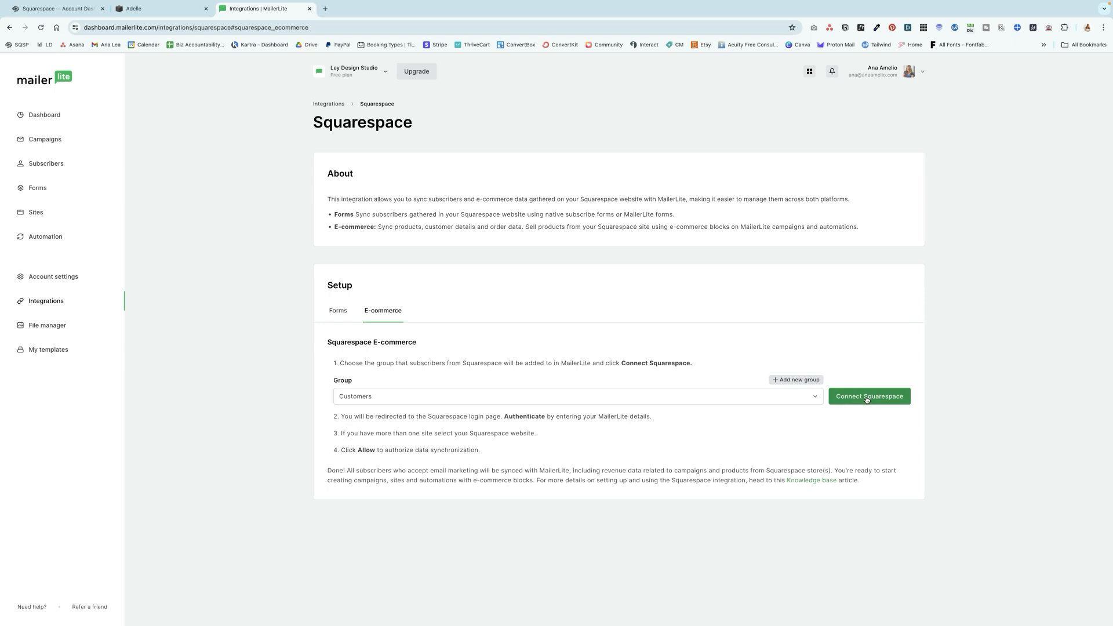
Step: Connect Squarespace to MailerLite for the Adelle site and allow the requested permissions
{"action": "left_click", "coordinate": [867, 400]}
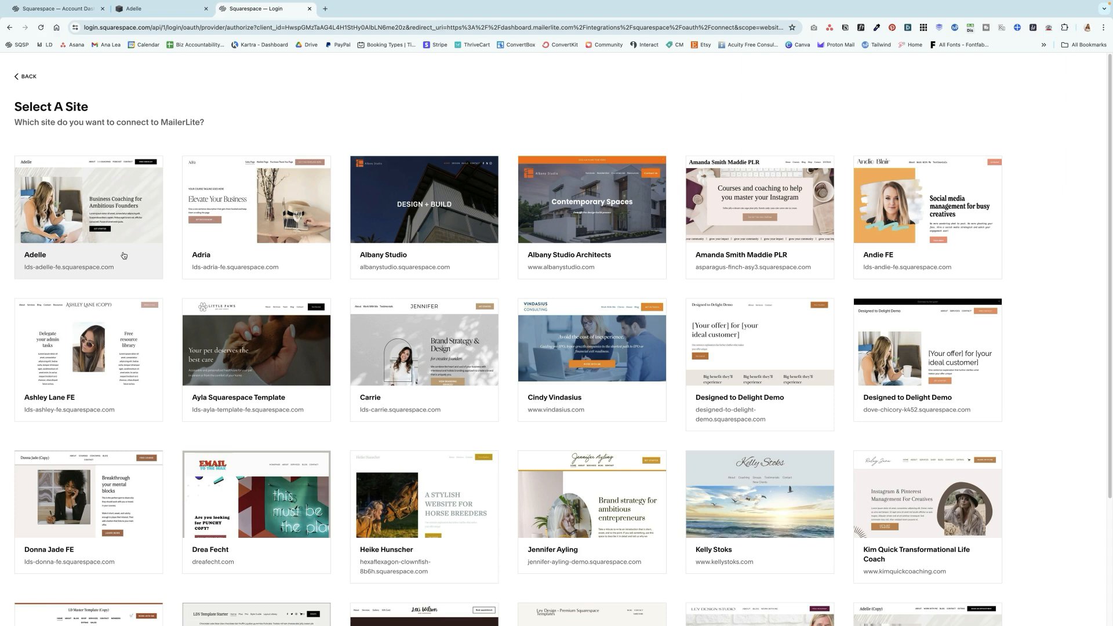
{"action": "left_click", "coordinate": [123, 255]}
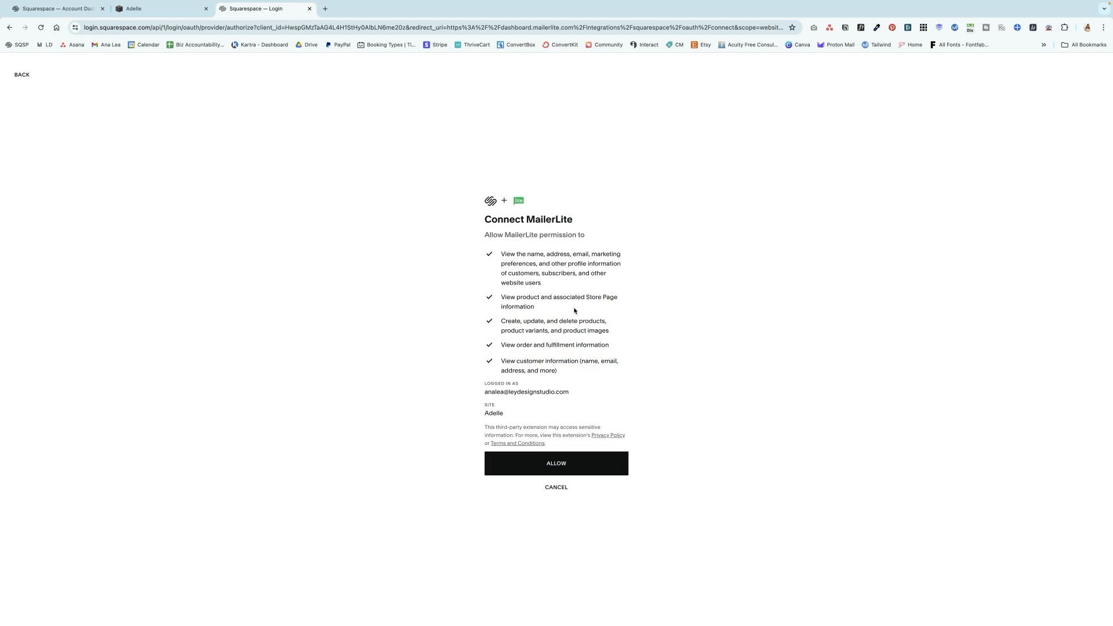
{"action": "left_click", "coordinate": [560, 466]}
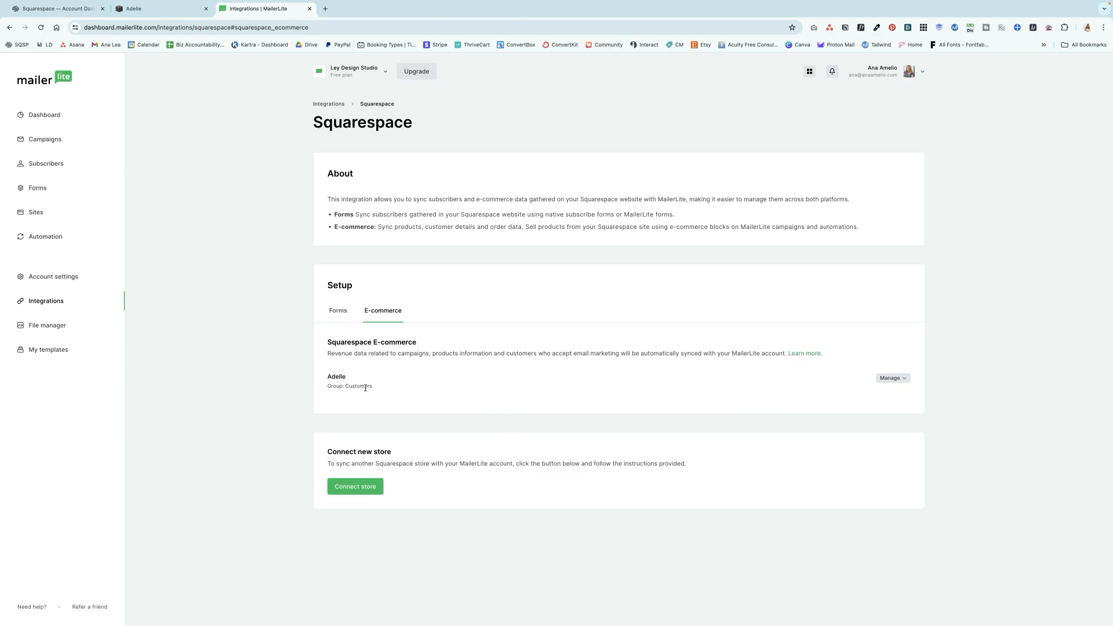
Step: View the group update settings of the connected Adelle store and close them without choosing a group
{"action": "left_click", "coordinate": [898, 381]}
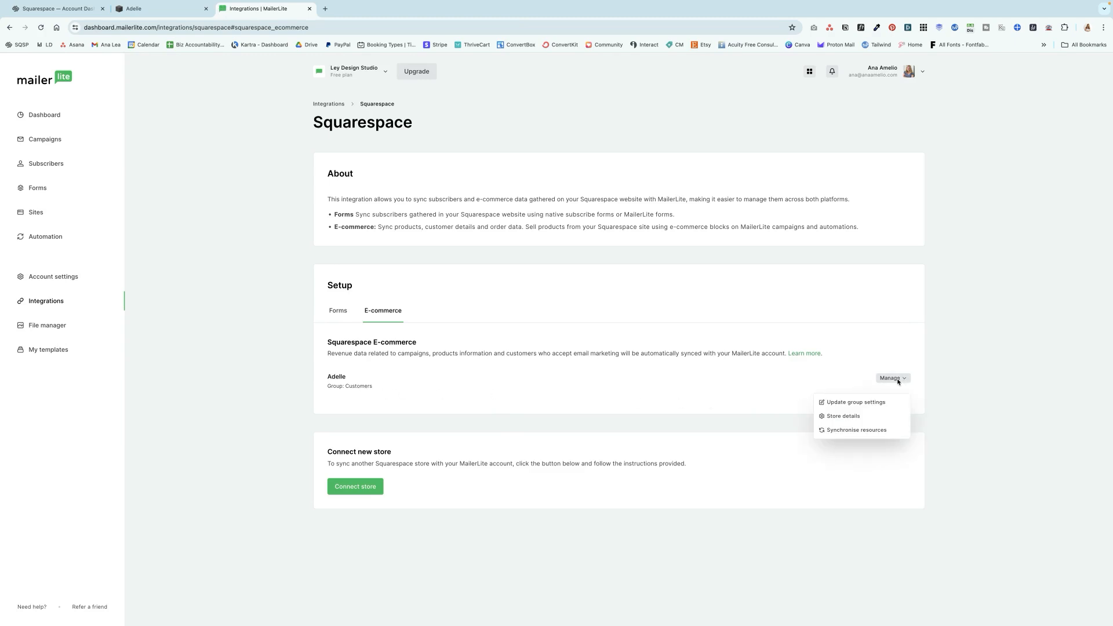
{"action": "left_click", "coordinate": [854, 404]}
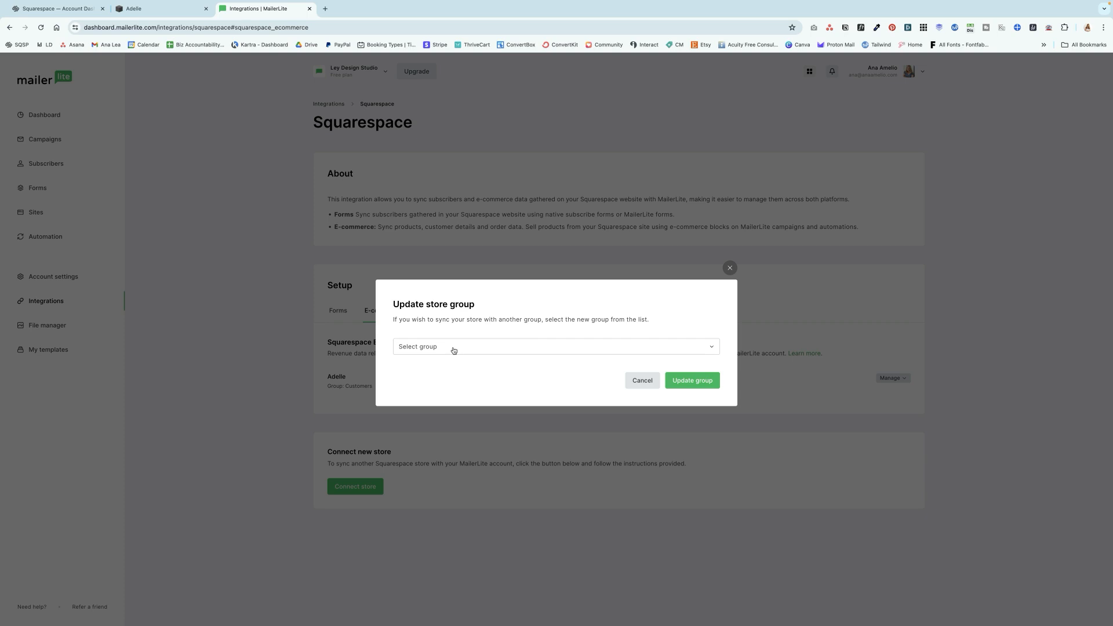
{"action": "left_click", "coordinate": [643, 383]}
Step: View the Adelle store's details and the MailerLite extension's options in Squarespace, and return to the MailerLite integration page
{"action": "left_click", "coordinate": [890, 379]}
{"action": "left_click", "coordinate": [868, 415]}
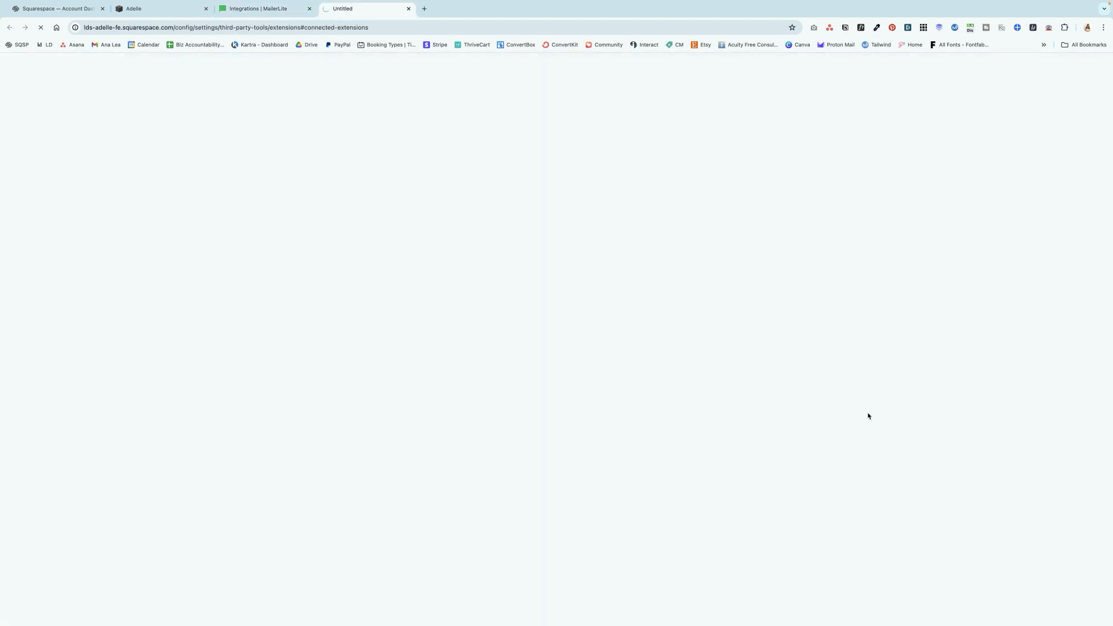
{"action": "left_click", "coordinate": [947, 311]}
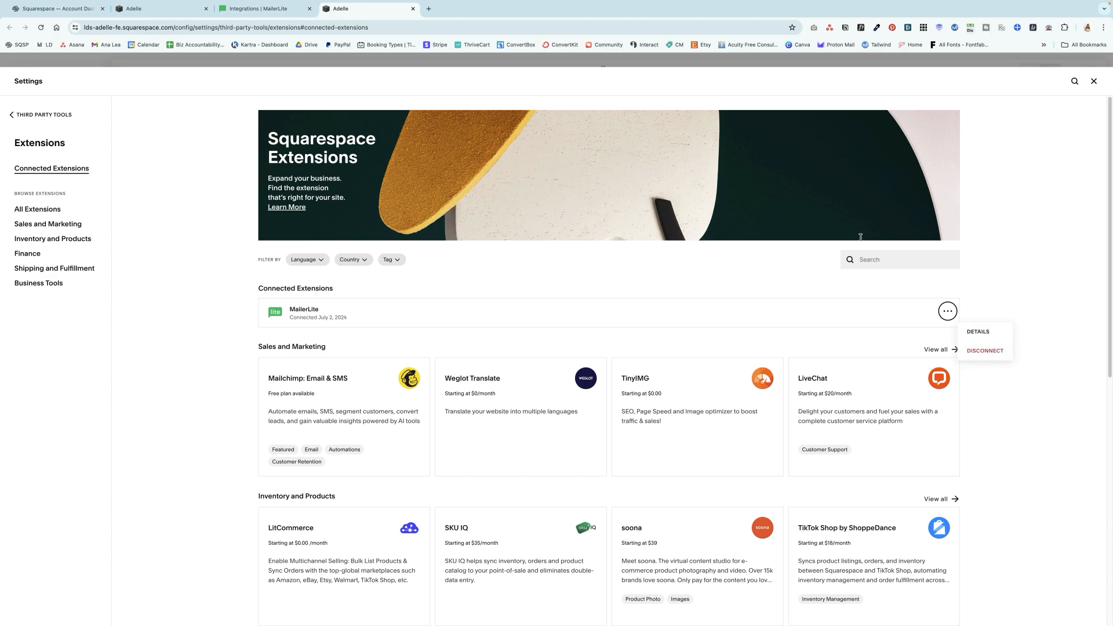
{"action": "left_click", "coordinate": [271, 9]}
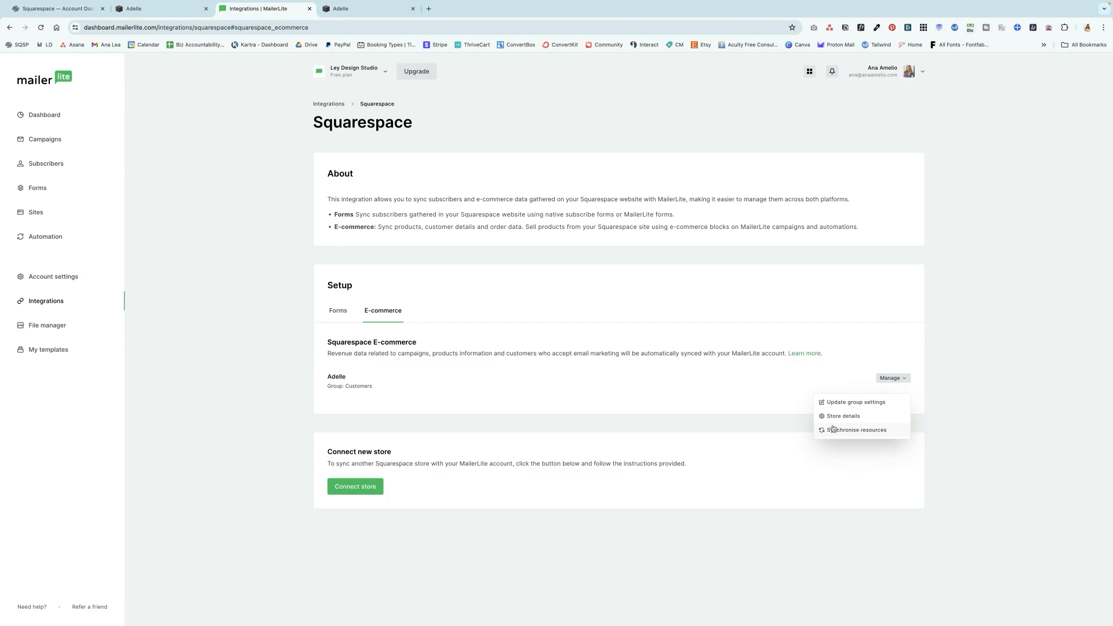
{"action": "left_click", "coordinate": [454, 423]}
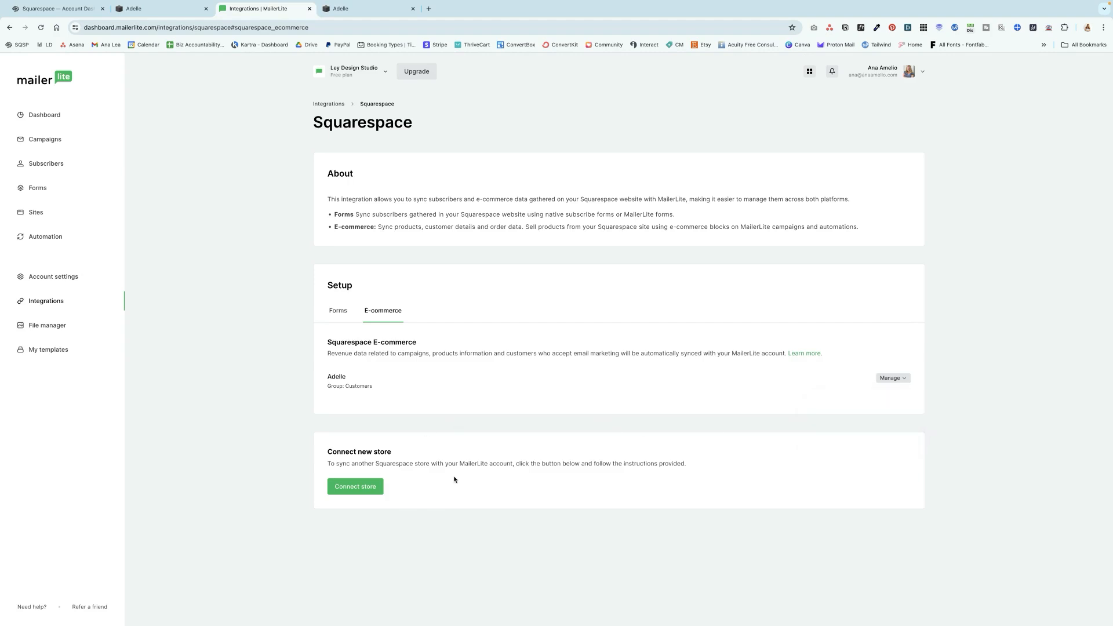